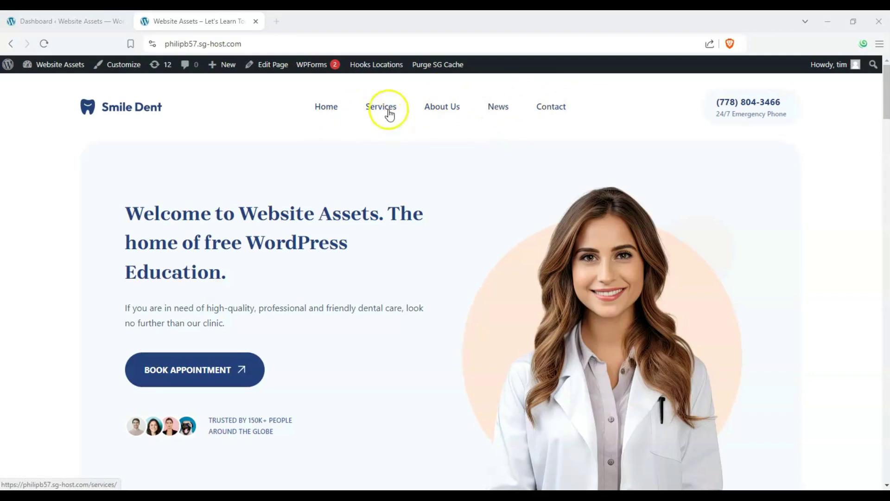
# Step: Browse the live Services page's priced dental service cards, then return to the admin Dashboard
pyautogui.click(369, 108)
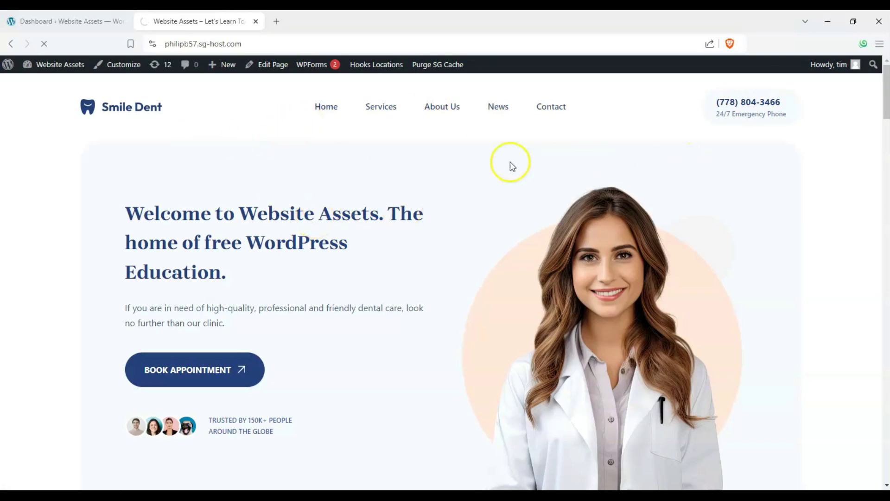
pyautogui.scroll(-10, 359, 181)
pyautogui.scroll(-6, 255, 254)
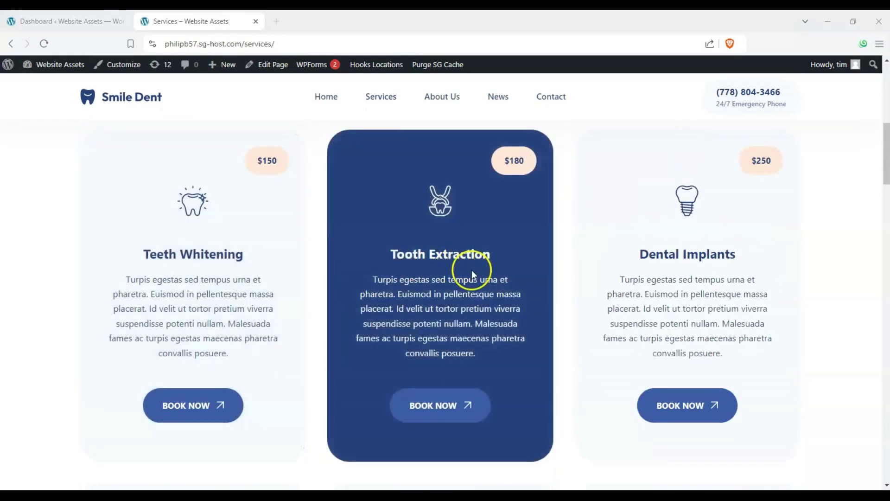
pyautogui.scroll(-3, 587, 250)
pyautogui.scroll(3, 582, 255)
pyautogui.scroll(-6, 582, 260)
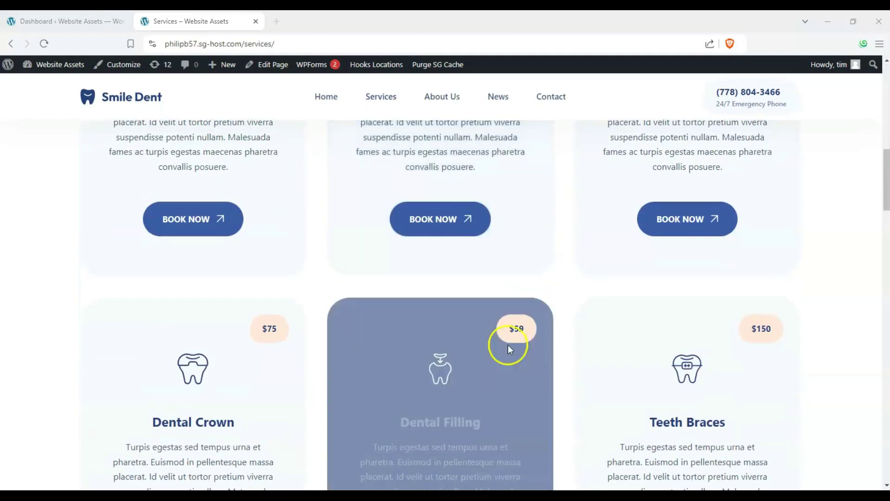
pyautogui.click(218, 399)
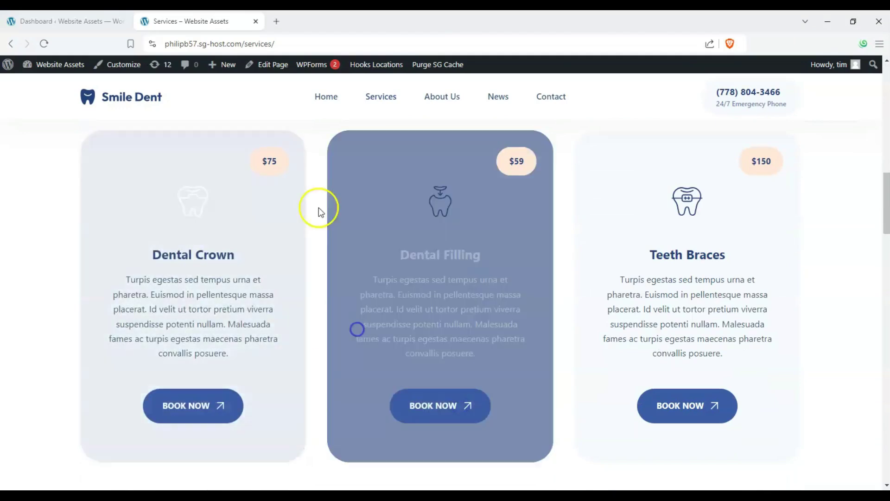
pyautogui.scroll(-7, 510, 237)
pyautogui.scroll(8, 442, 271)
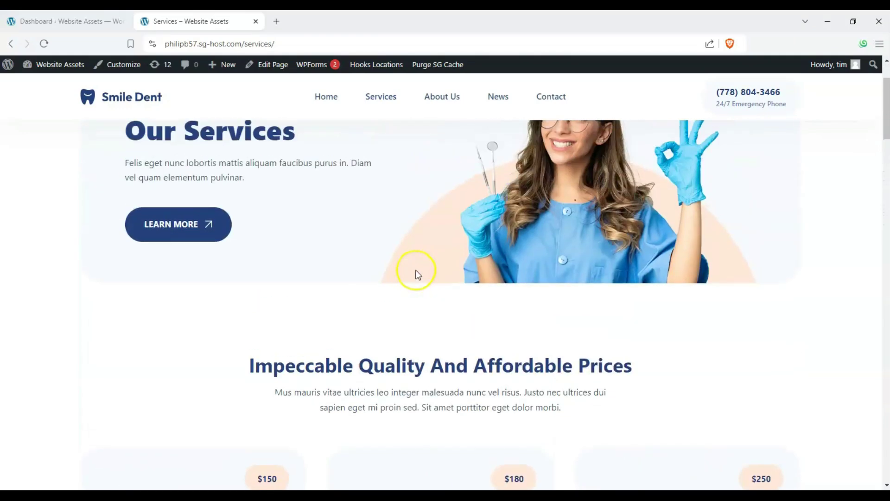
pyautogui.click(100, 16)
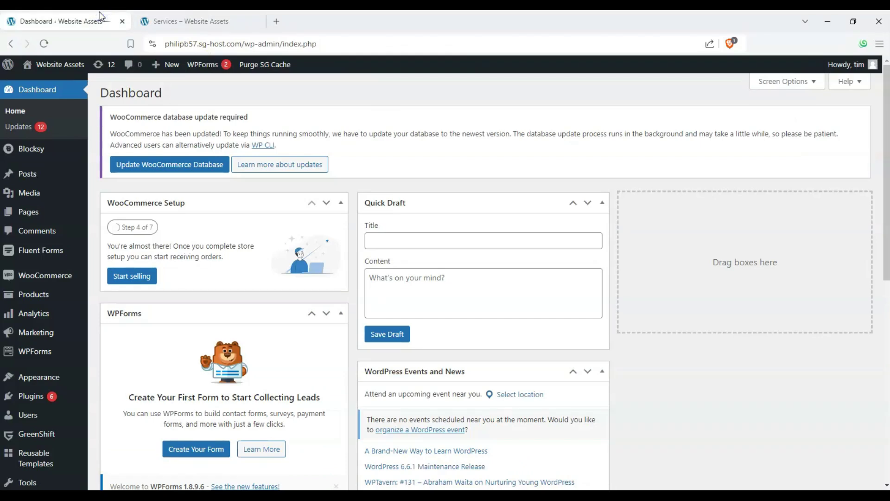
# Step: Bring up the Extensions list in the Blocksy dashboard
pyautogui.click(36, 147)
pyautogui.click(103, 155)
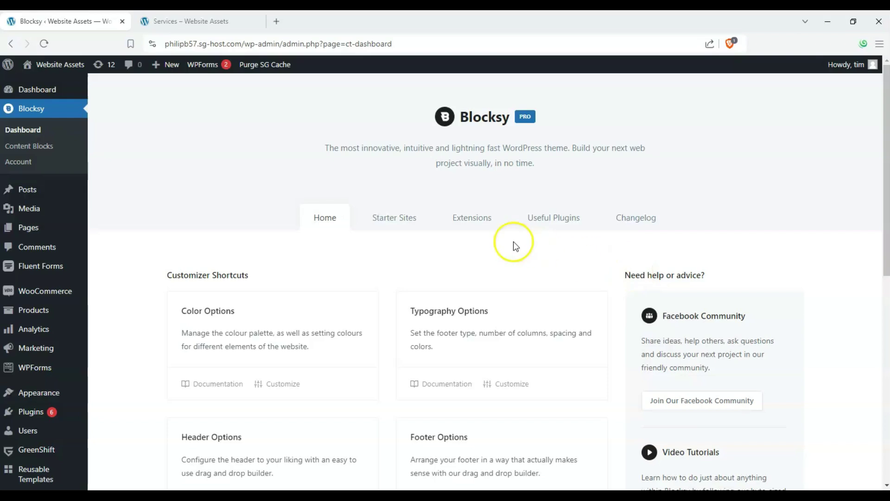
pyautogui.click(457, 223)
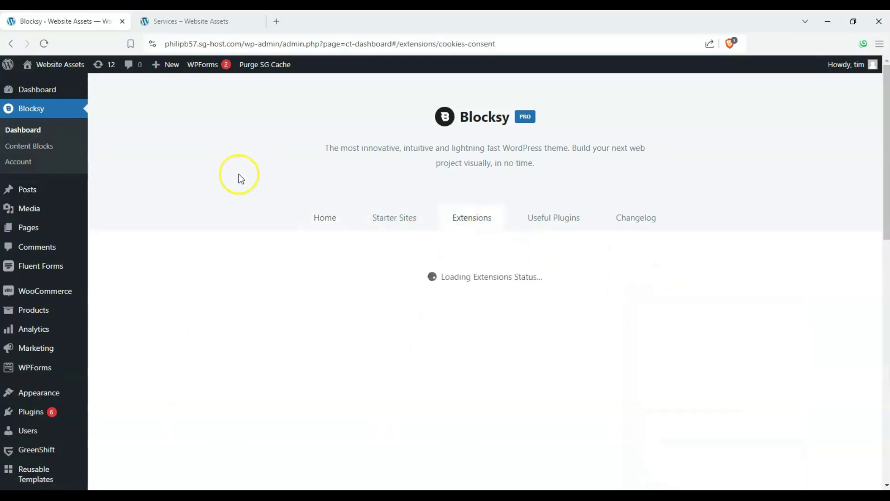
pyautogui.scroll(-5, 239, 176)
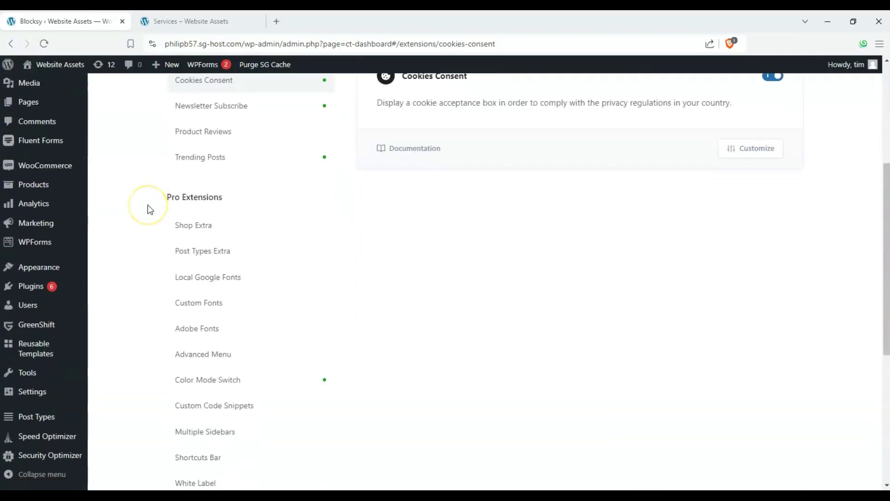
pyautogui.scroll(-2, 147, 205)
# Step: Switch on the Advanced Menu extension under Pro Extensions
pyautogui.click(221, 269)
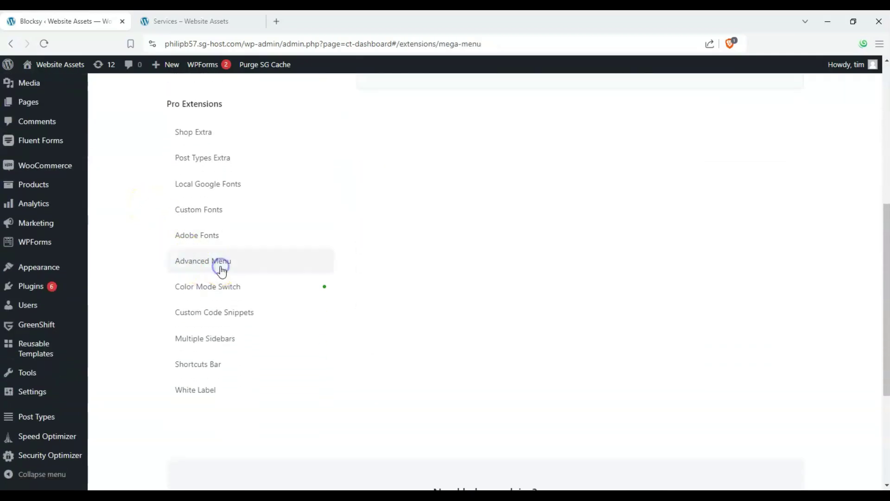
pyautogui.scroll(4, 439, 284)
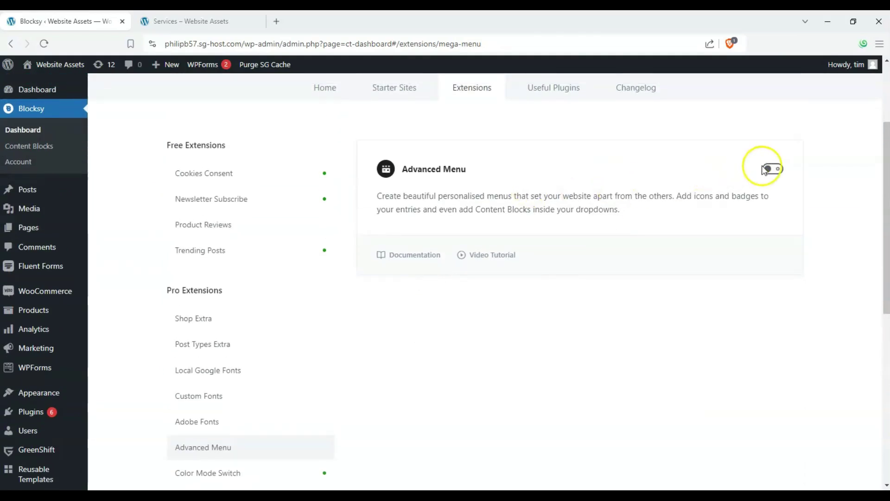
pyautogui.click(701, 163)
pyautogui.click(757, 255)
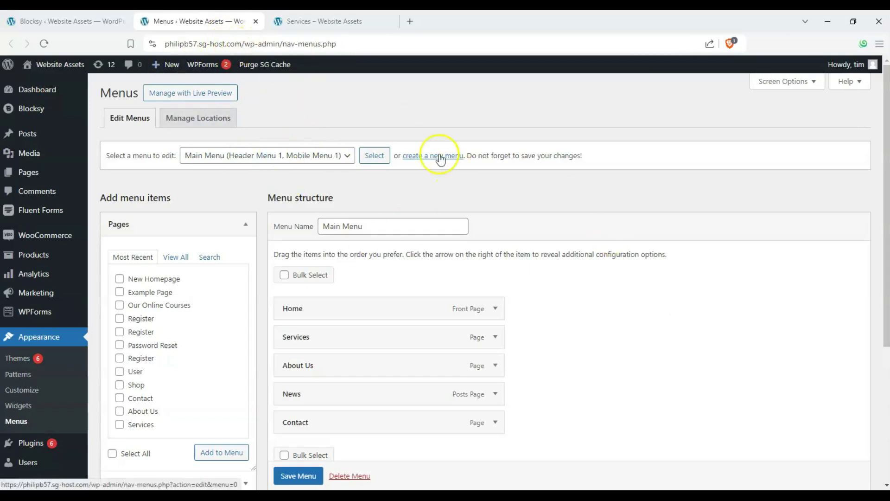
# Step: Expand the Main Menu's Services item and open its Menu Item Settings
pyautogui.scroll(-3, 572, 302)
pyautogui.scroll(-1, 677, 241)
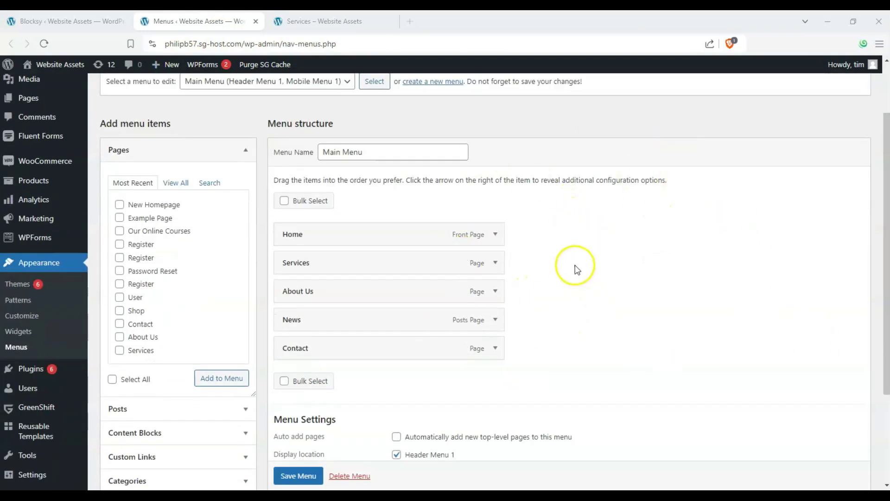
pyautogui.scroll(-3, 556, 264)
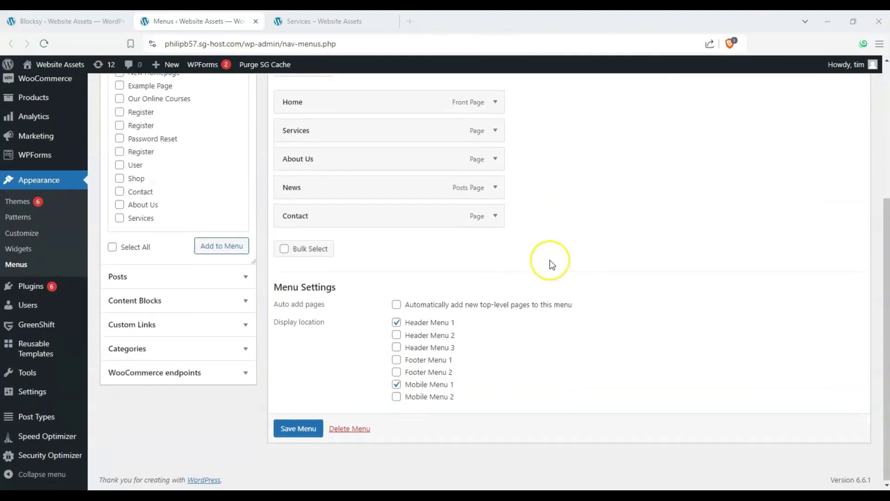
pyautogui.scroll(2, 552, 264)
pyautogui.click(497, 240)
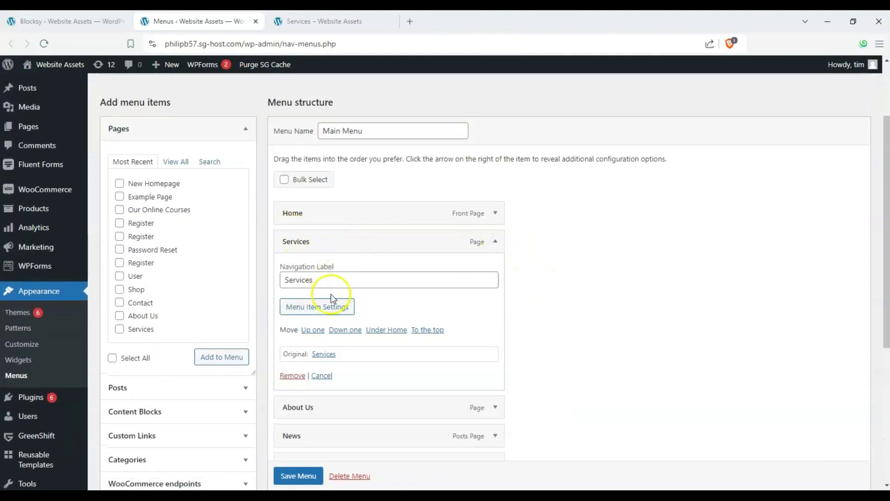
pyautogui.click(334, 311)
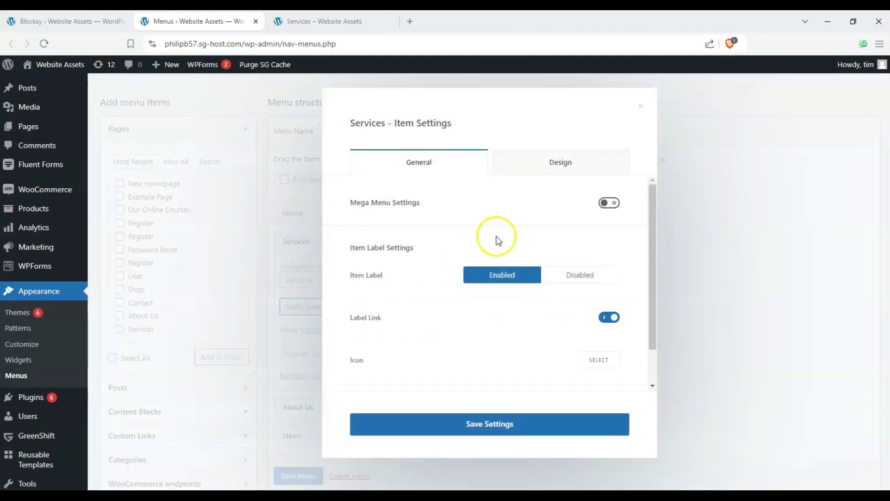
# Step: Enable Mega Menu for Services with Full Width dropdown and content widths
pyautogui.moveTo(650, 221)
pyautogui.mouseDown()
pyautogui.moveTo(646, 290)
pyautogui.moveTo(652, 204)
pyautogui.mouseUp()
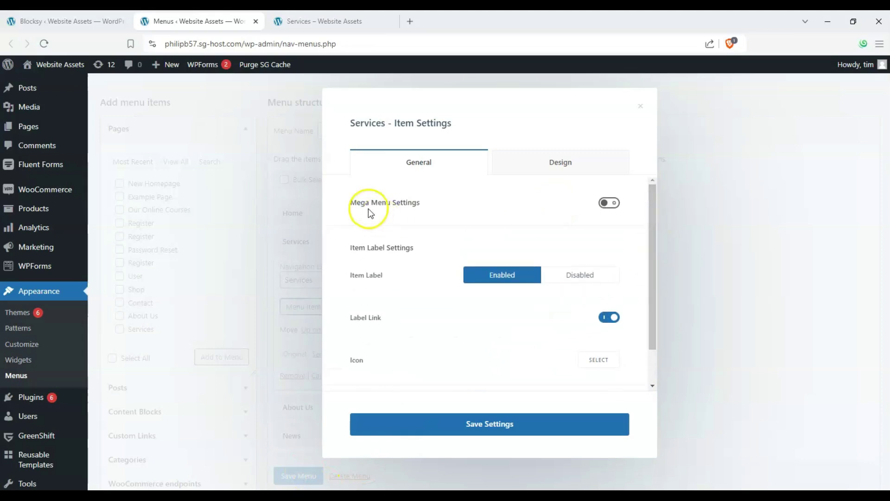
pyautogui.click(609, 202)
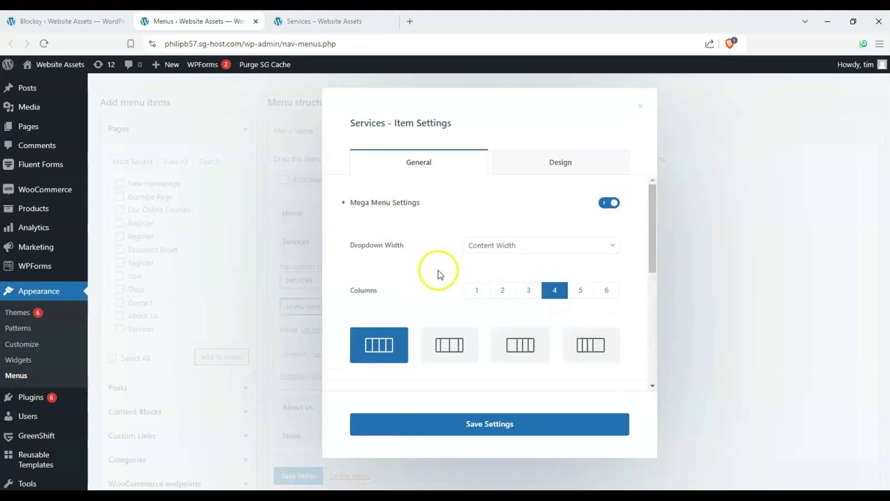
pyautogui.click(492, 248)
pyautogui.click(499, 289)
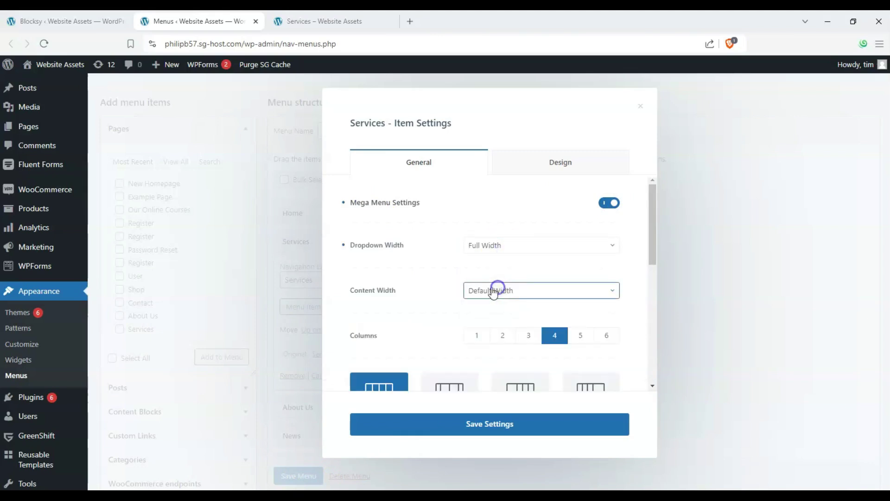
pyautogui.scroll(-1, 445, 260)
pyautogui.click(482, 261)
pyautogui.click(482, 296)
# Step: Set the mega menu to 4 columns with the second column layout
pyautogui.scroll(-2, 427, 281)
pyautogui.scroll(1, 449, 274)
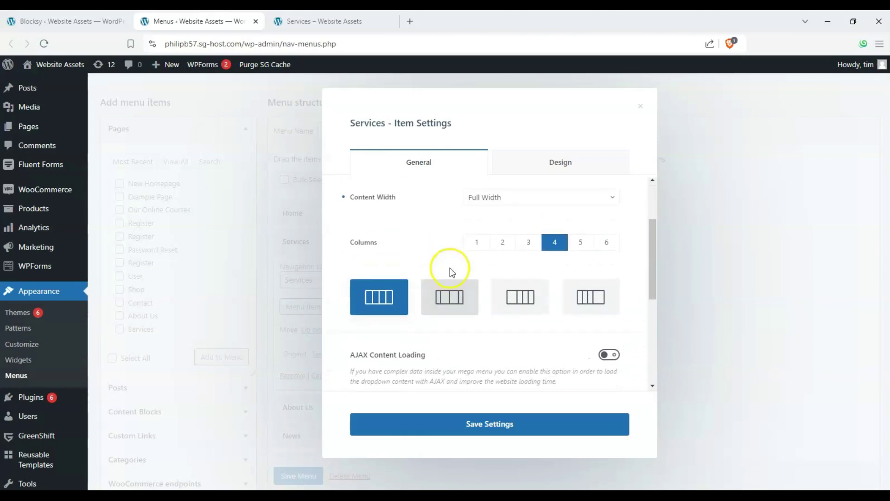
pyautogui.click(527, 250)
pyautogui.click(602, 248)
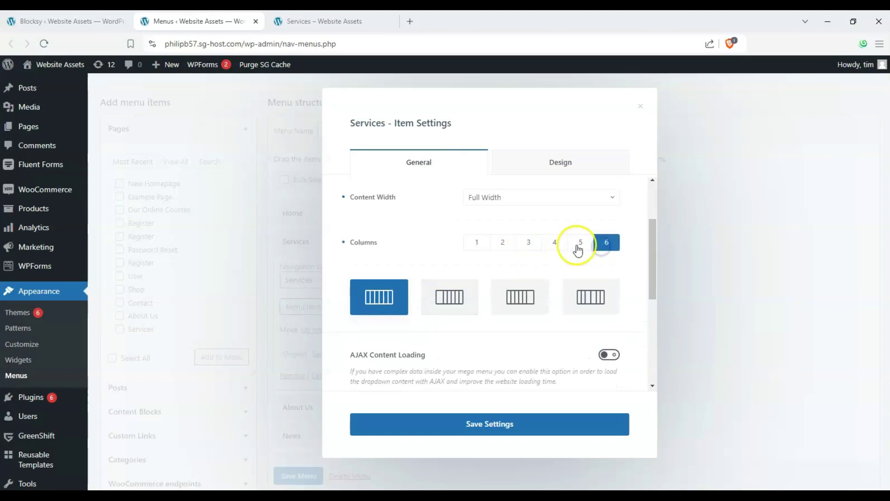
pyautogui.click(566, 244)
pyautogui.click(537, 244)
pyautogui.click(556, 249)
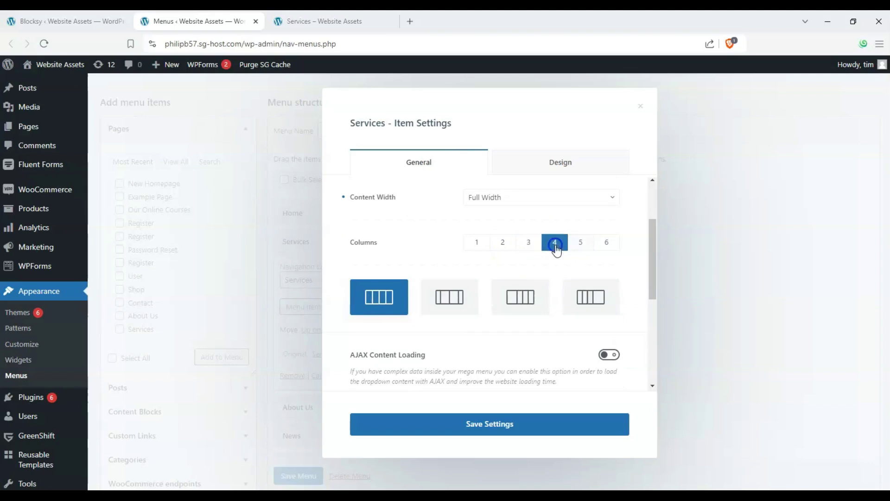
pyautogui.click(475, 296)
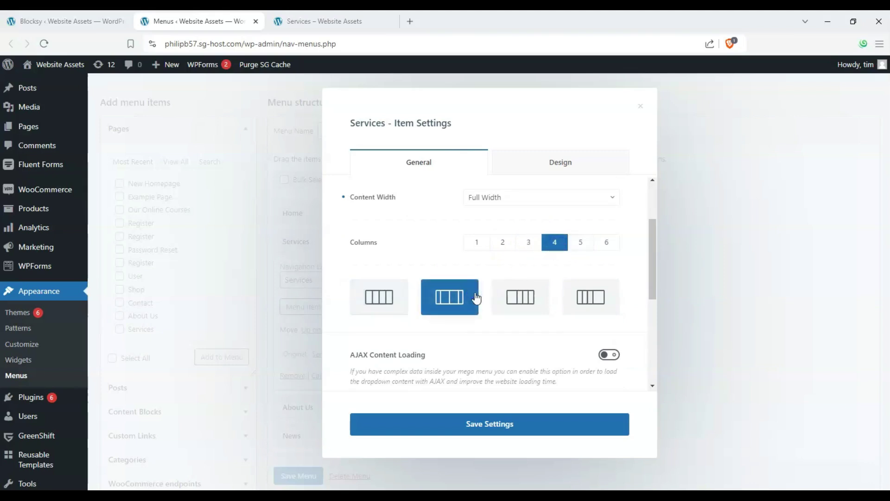
pyautogui.scroll(-5, 387, 246)
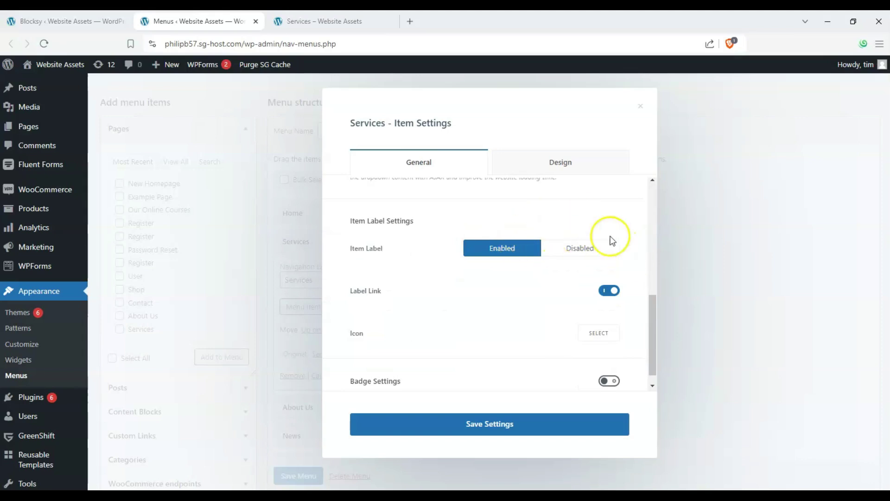
# Step: Choose the heart icon for the Services menu item
pyautogui.click(589, 333)
pyautogui.click(589, 333)
pyautogui.click(588, 333)
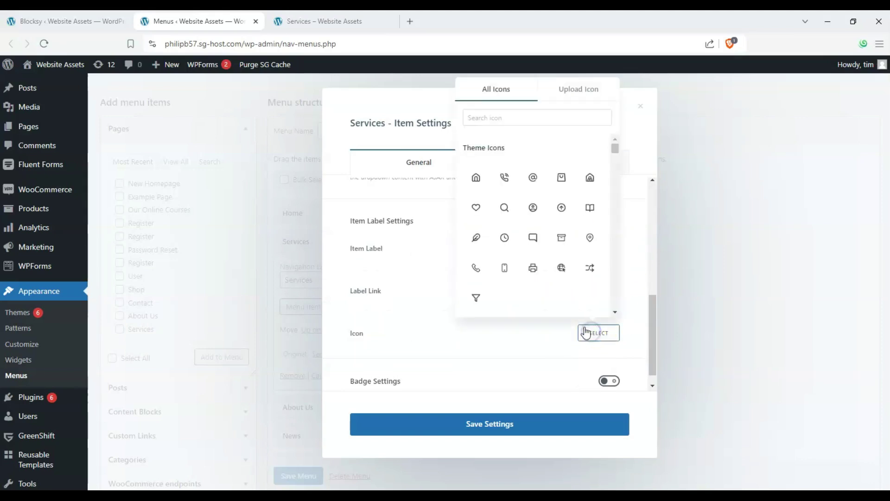
pyautogui.click(476, 207)
pyautogui.click(448, 319)
# Step: Set the icon size to 21px and place it right of the label
pyautogui.scroll(-1, 456, 332)
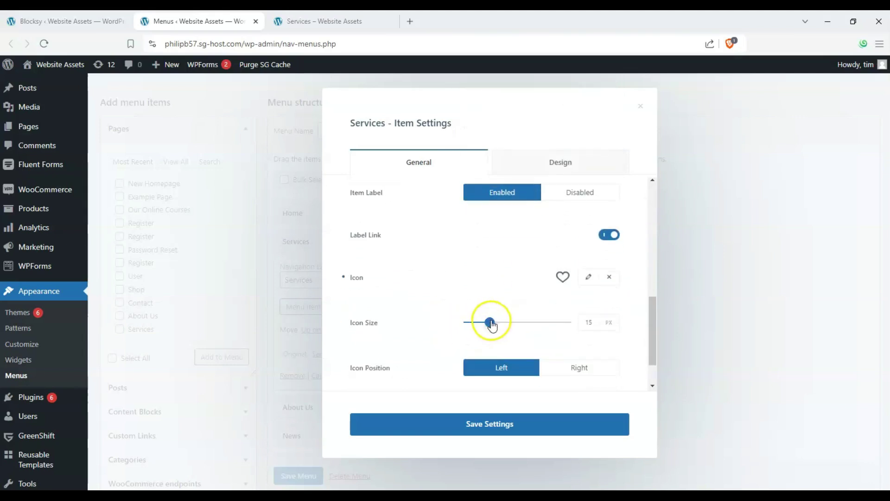
pyautogui.scroll(-1, 445, 289)
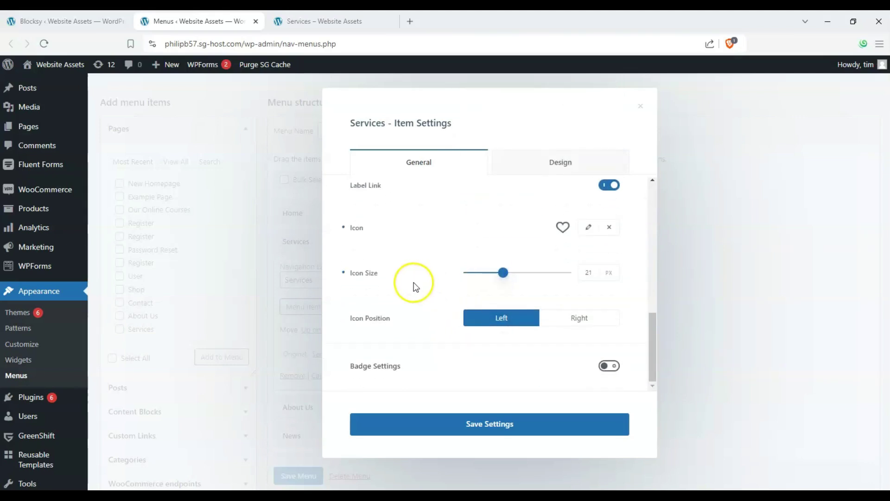
pyautogui.click(556, 316)
pyautogui.click(610, 367)
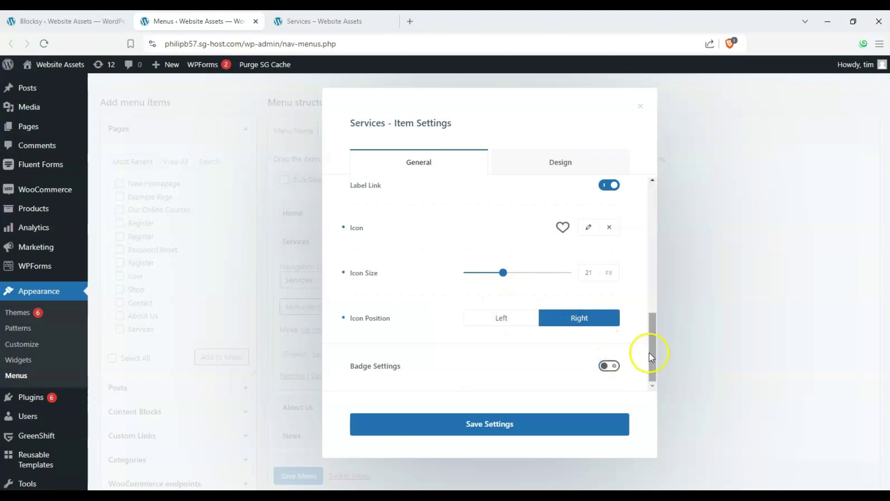
pyautogui.moveTo(649, 352); pyautogui.dragTo(611, 199)
pyautogui.click(581, 161)
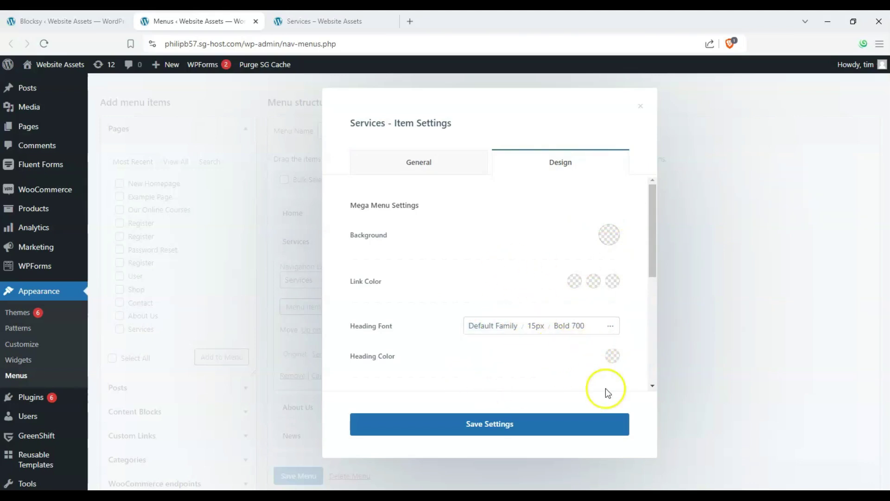
# Step: Save the Services item's mega menu and icon settings in the modal
pyautogui.click(487, 422)
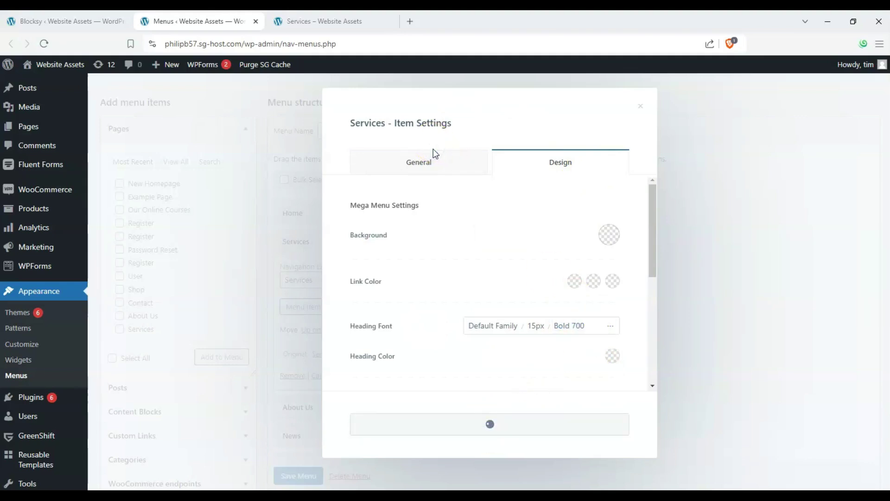
pyautogui.click(421, 145)
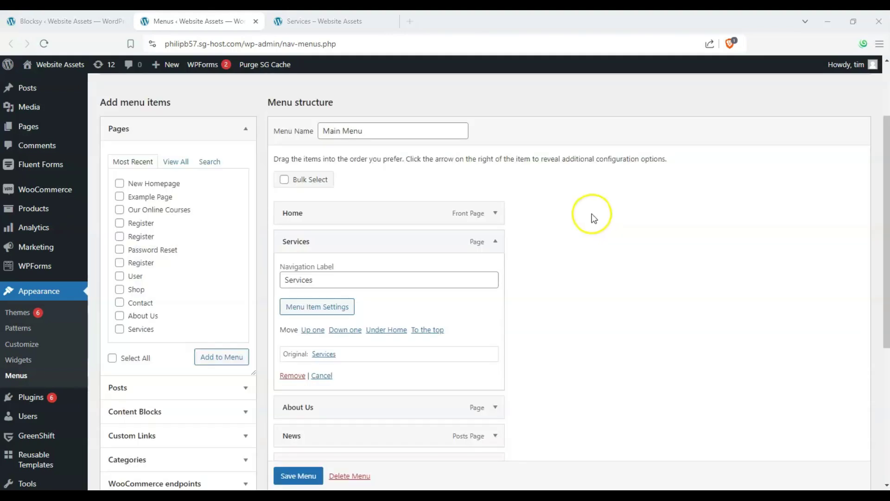
# Step: Tick nine recent posts, including Commodo Nulla Facilisi Vehicula, and add them to the Main Menu
pyautogui.click(494, 241)
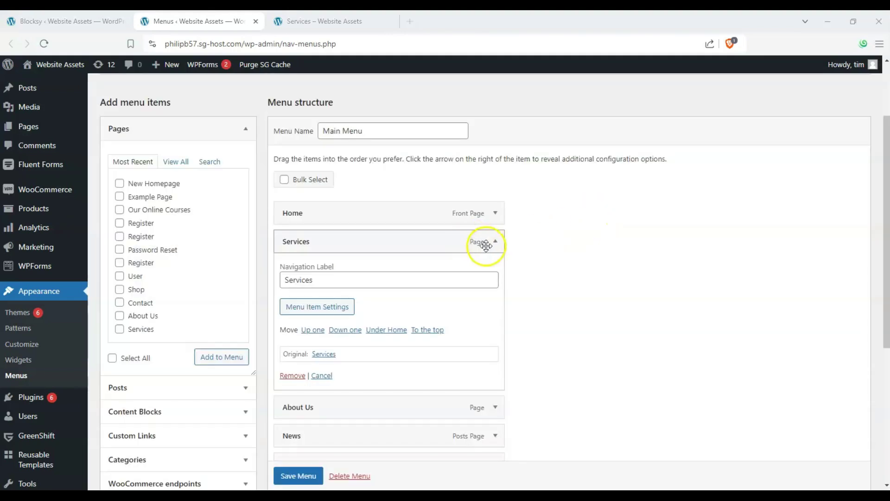
pyautogui.scroll(-1, 464, 236)
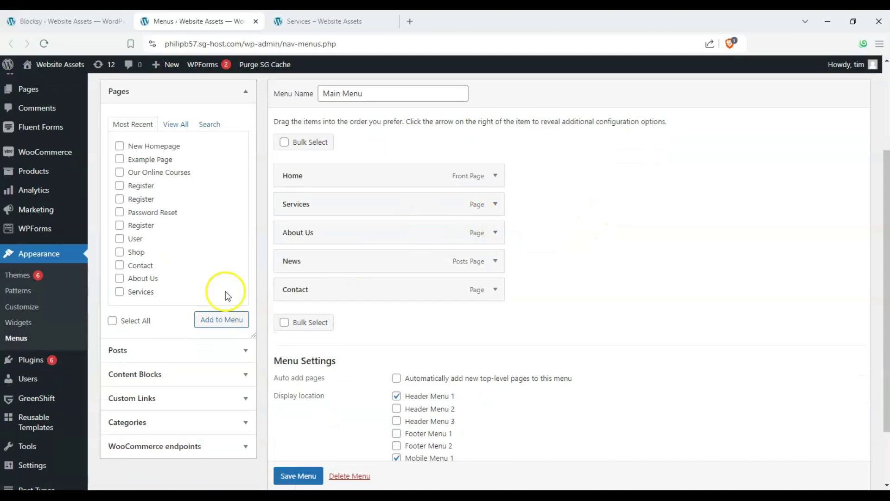
pyautogui.click(244, 353)
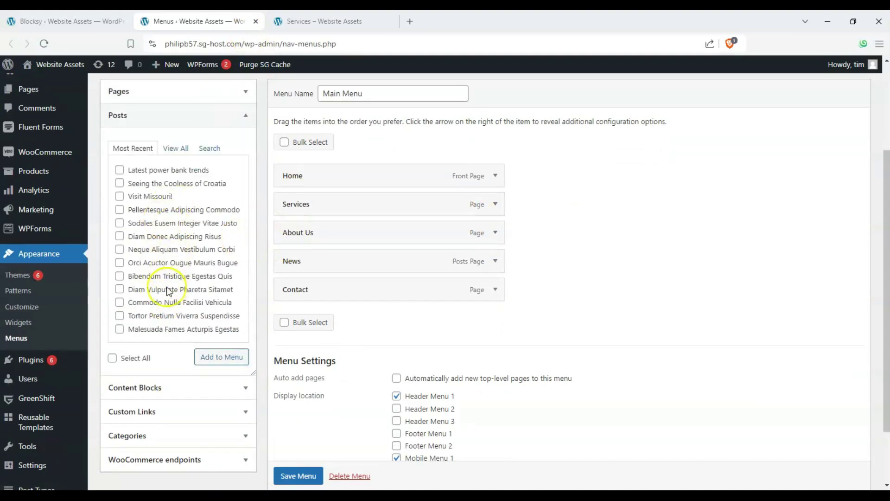
pyautogui.click(324, 21)
pyautogui.scroll(-8, 249, 241)
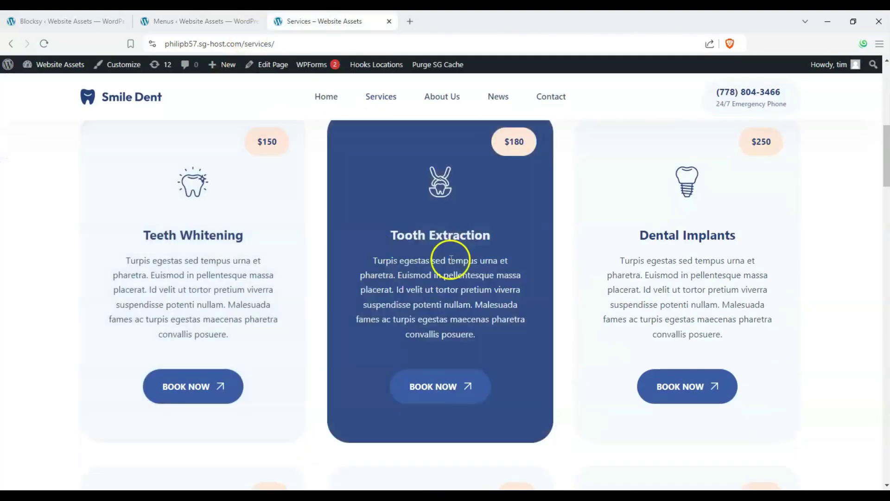
pyautogui.click(199, 21)
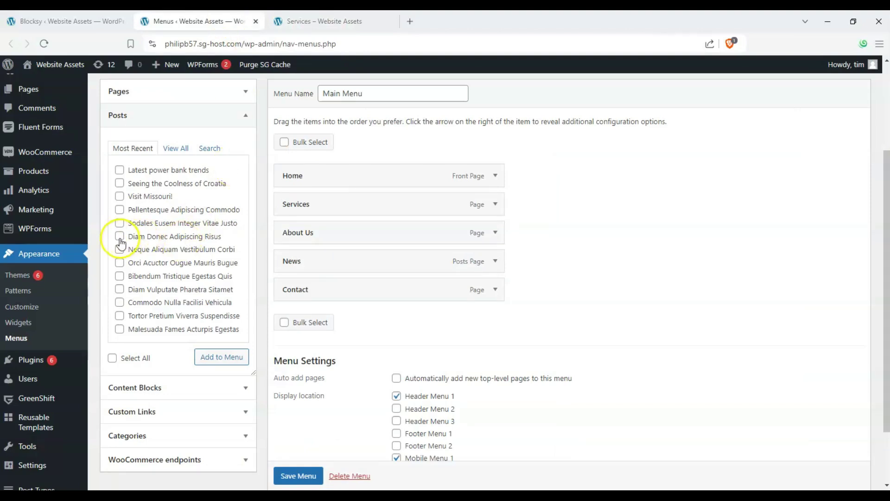
pyautogui.click(119, 303)
pyautogui.click(222, 357)
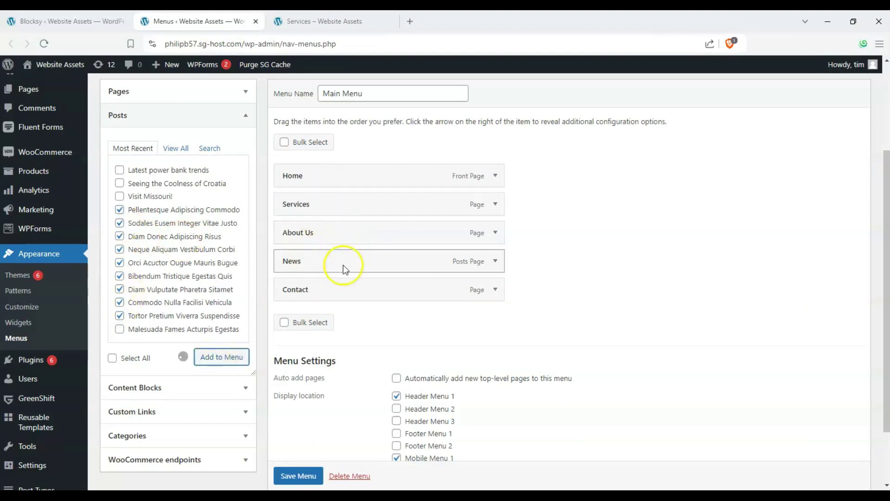
# Step: Nest Pellentesque Adipiscing Commodo, Sodales Eusem, Diam Donec and Bibendum Tristique under Services
pyautogui.moveTo(322, 327); pyautogui.dragTo(358, 231)
pyautogui.moveTo(313, 358); pyautogui.dragTo(352, 255)
pyautogui.moveTo(331, 401); pyautogui.dragTo(302, 211)
pyautogui.scroll(-2, 329, 282)
pyautogui.moveTo(327, 375); pyautogui.dragTo(376, 187)
pyautogui.moveTo(342, 424); pyautogui.dragTo(320, 145)
# Step: Nest Commodo Nulla Facilisi Vehicula under Pellentesque and Tortor Pretium Viverra Suspendisse under Bibendum
pyautogui.scroll(-5, 313, 288)
pyautogui.scroll(4, 323, 298)
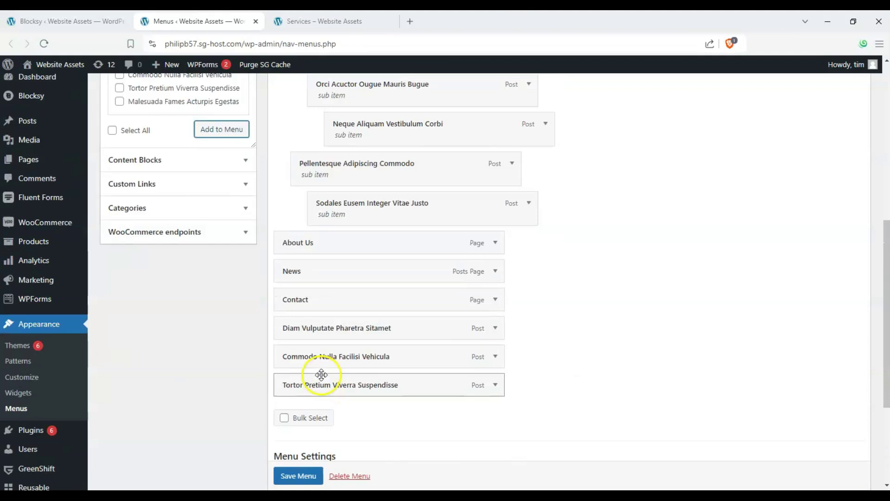
pyautogui.moveTo(348, 369); pyautogui.dragTo(369, 107)
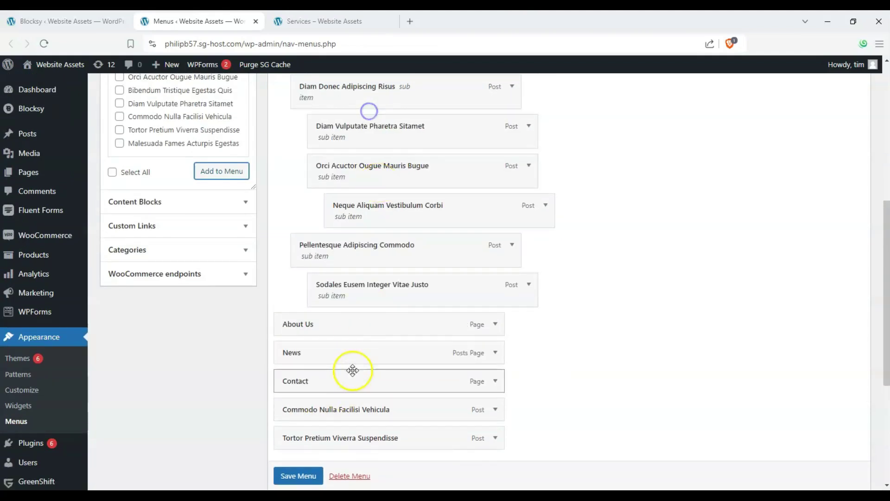
pyautogui.scroll(-1, 352, 360)
pyautogui.moveTo(338, 378); pyautogui.dragTo(405, 265)
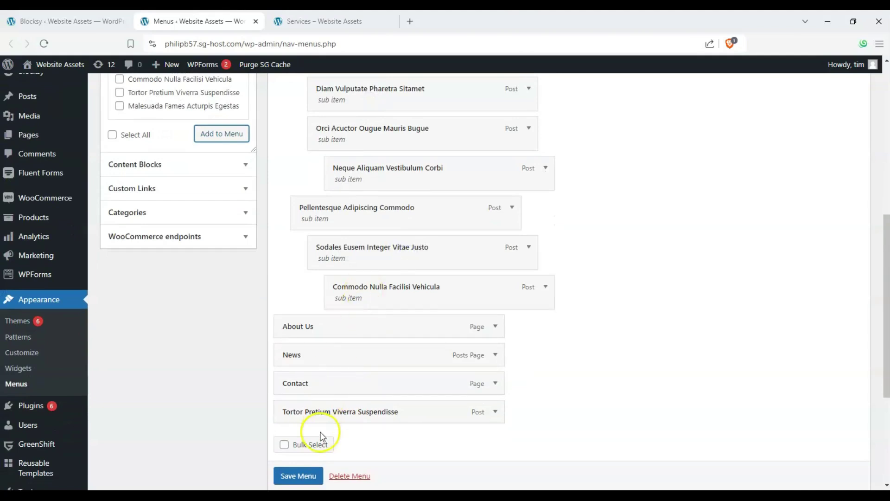
pyautogui.moveTo(374, 304); pyautogui.dragTo(306, 256)
pyautogui.moveTo(315, 419); pyautogui.dragTo(389, 140)
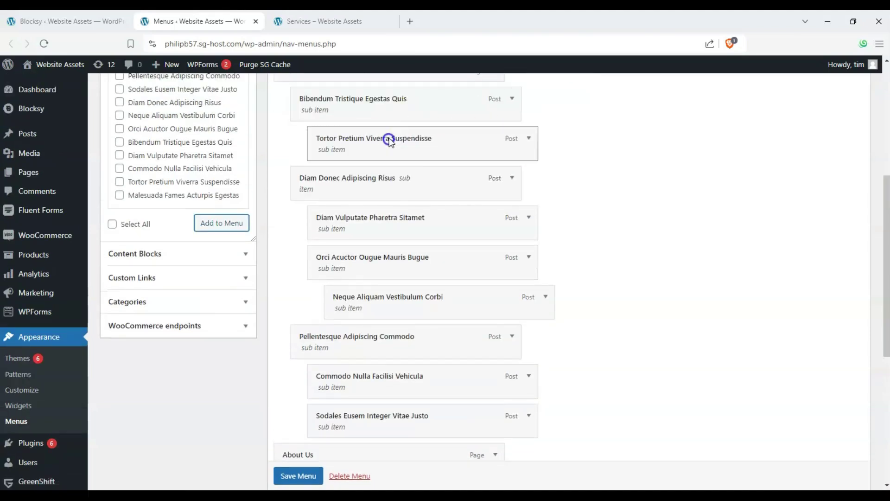
pyautogui.scroll(3, 389, 140)
pyautogui.scroll(-5, 471, 206)
pyautogui.scroll(-1, 332, 465)
# Step: Save the Main Menu and check the nested Services sub items after reload
pyautogui.click(306, 475)
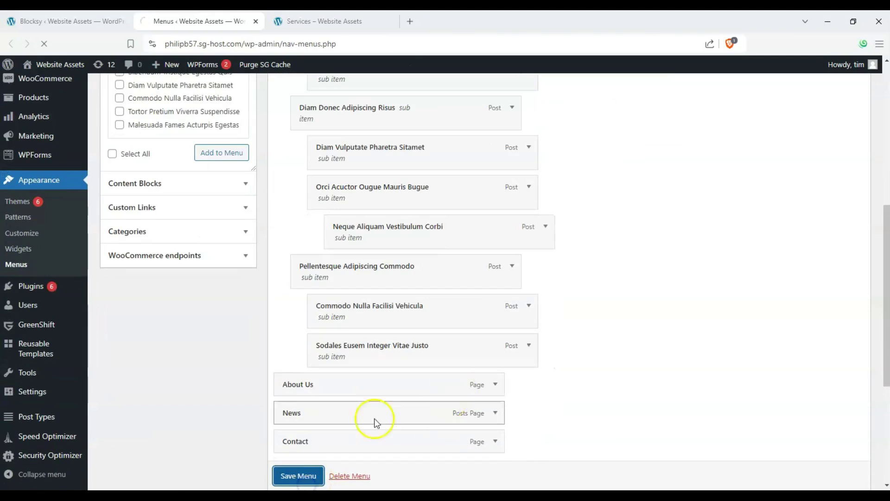
pyautogui.scroll(4, 298, 374)
pyautogui.scroll(3, 299, 380)
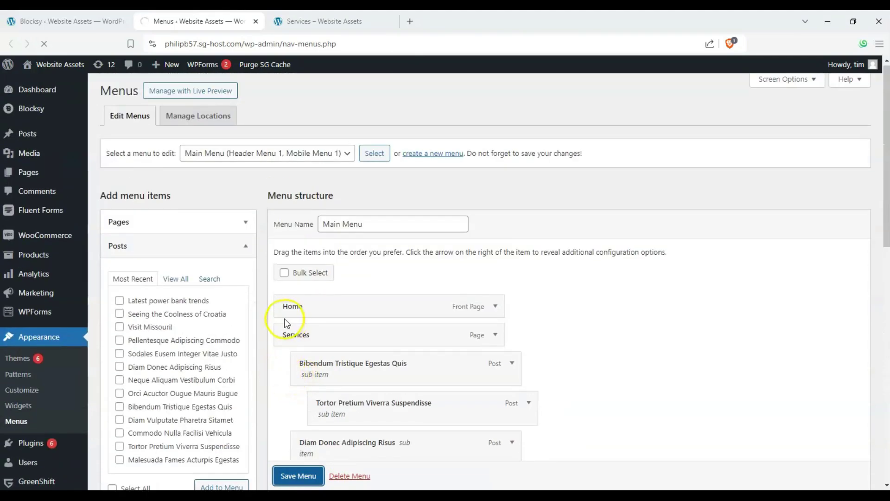
pyautogui.scroll(-3, 297, 278)
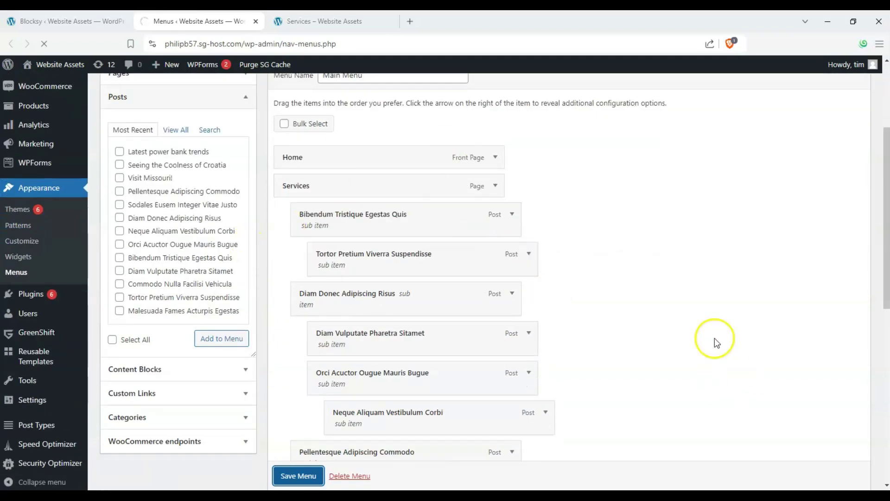
pyautogui.click(332, 21)
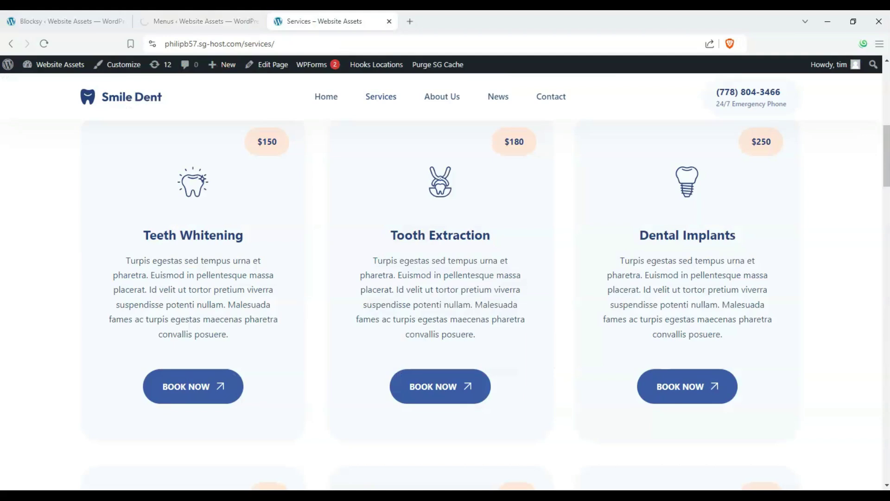
pyautogui.scroll(5, 345, 125)
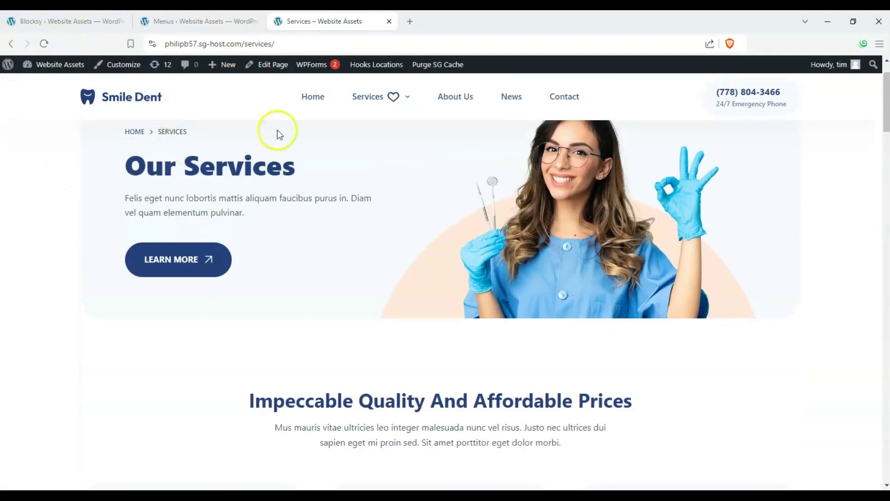
pyautogui.moveTo(398, 101)
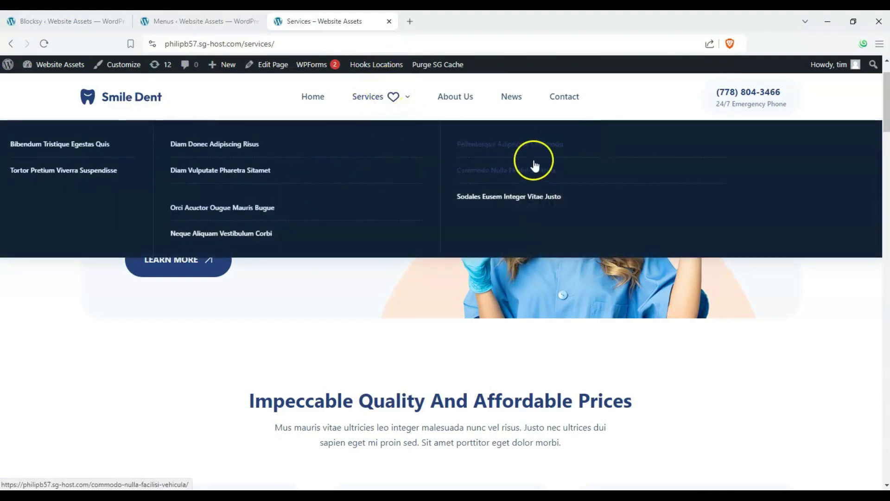
pyautogui.click(199, 20)
pyautogui.scroll(-5, 429, 215)
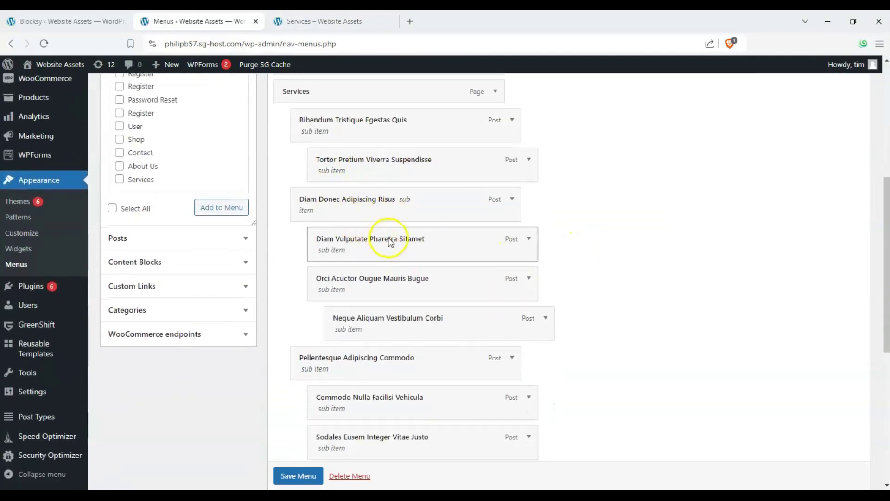
# Step: Move Sodales Eusem Integer Vitae Justo to top level and nest Neque under Orci Acuctor
pyautogui.click(299, 21)
pyautogui.moveTo(382, 98)
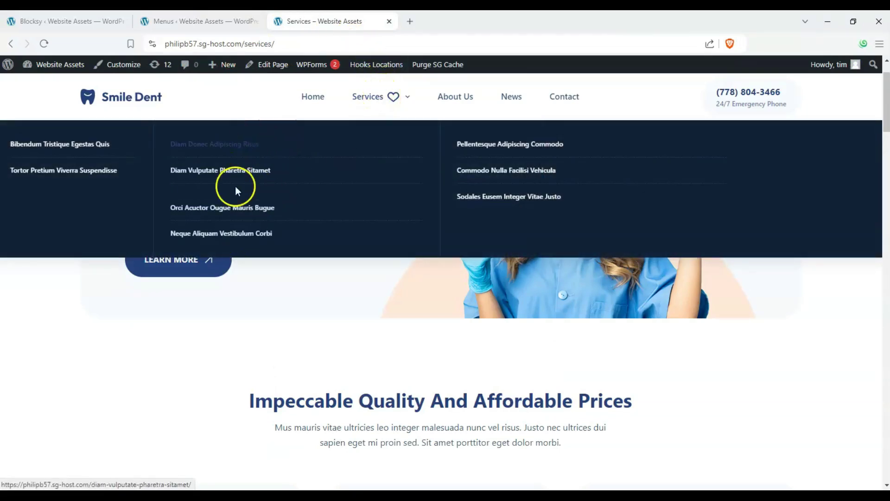
pyautogui.hotkey('ctrl', 'shift', 'Tab')
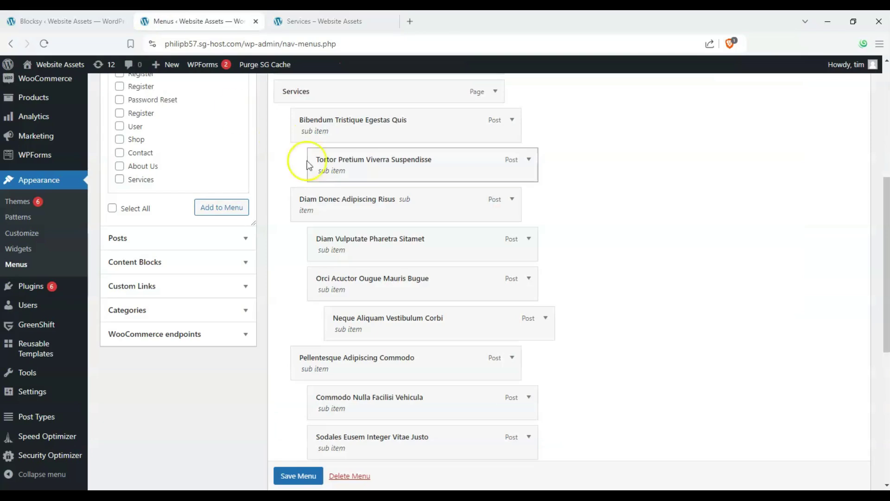
pyautogui.scroll(-2, 323, 199)
pyautogui.moveTo(341, 344); pyautogui.dragTo(317, 346)
pyautogui.scroll(3, 348, 306)
pyautogui.moveTo(345, 306)
pyautogui.mouseDown()
pyautogui.moveTo(315, 305)
pyautogui.moveTo(334, 311)
pyautogui.mouseUp()
pyautogui.moveTo(333, 338); pyautogui.dragTo(357, 334)
pyautogui.scroll(3, 344, 303)
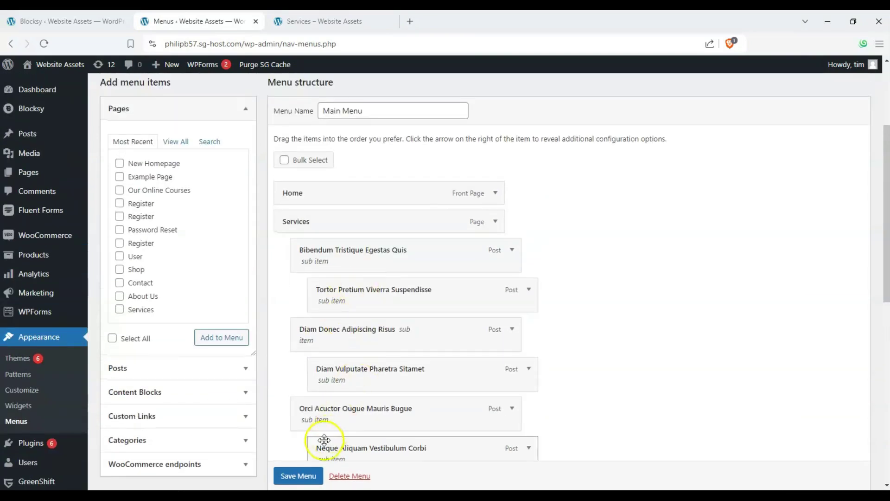
# Step: Save the menu and preview the Services mega menu on the live site
pyautogui.click(296, 466)
pyautogui.scroll(-3, 324, 418)
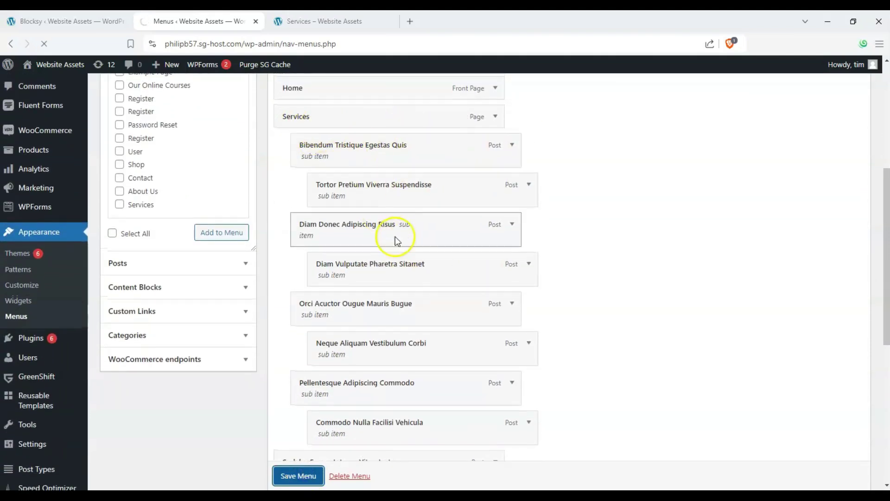
pyautogui.scroll(-1, 417, 209)
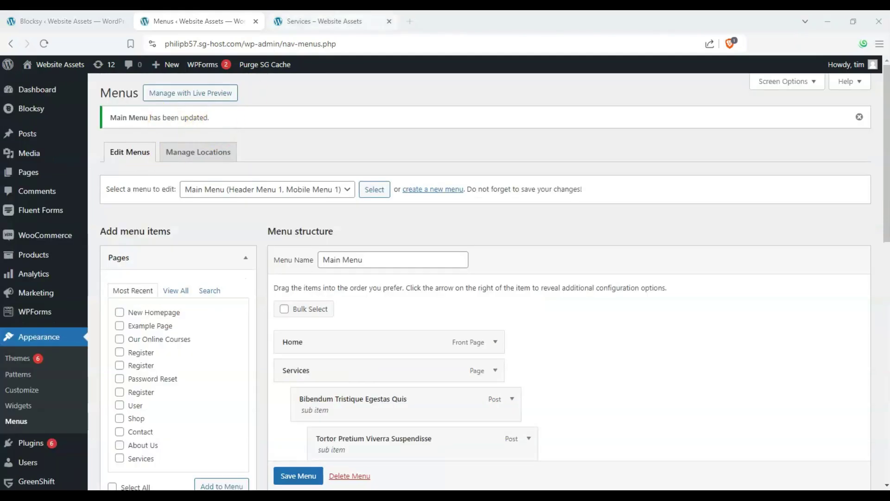
pyautogui.click(324, 21)
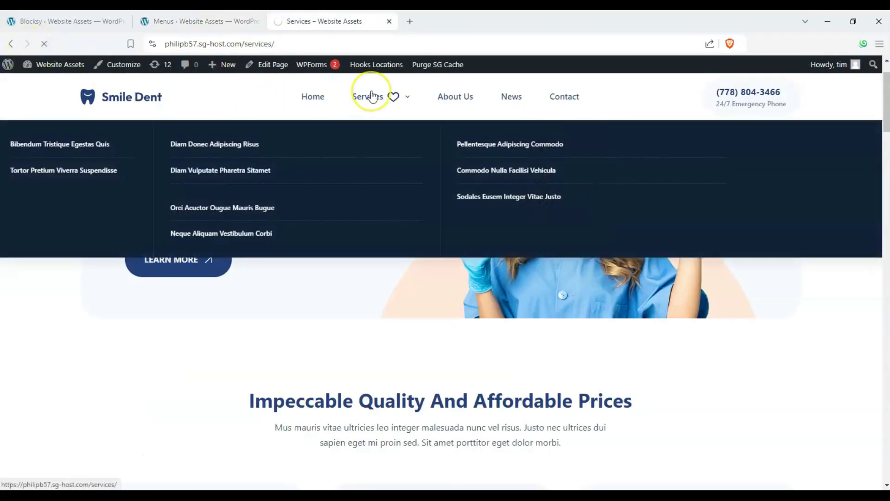
pyautogui.moveTo(314, 97)
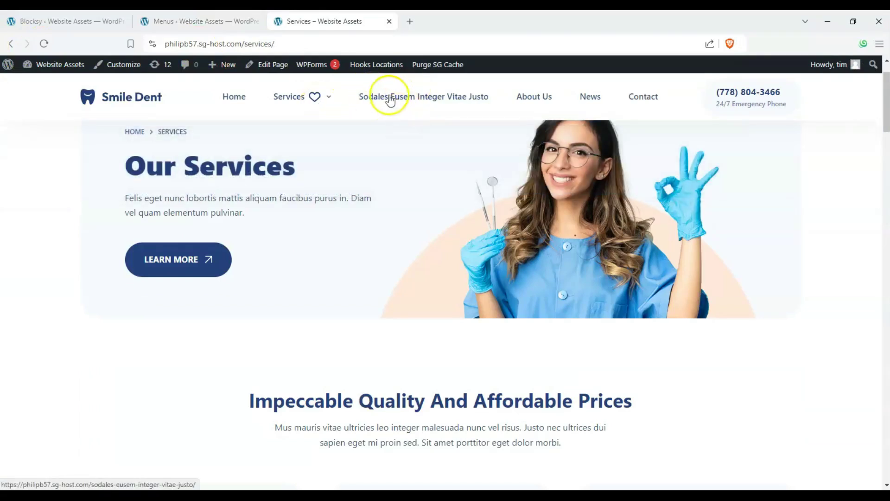
pyautogui.click(199, 21)
# Step: Preview the Services mega menu on the live site page
pyautogui.scroll(-3, 390, 334)
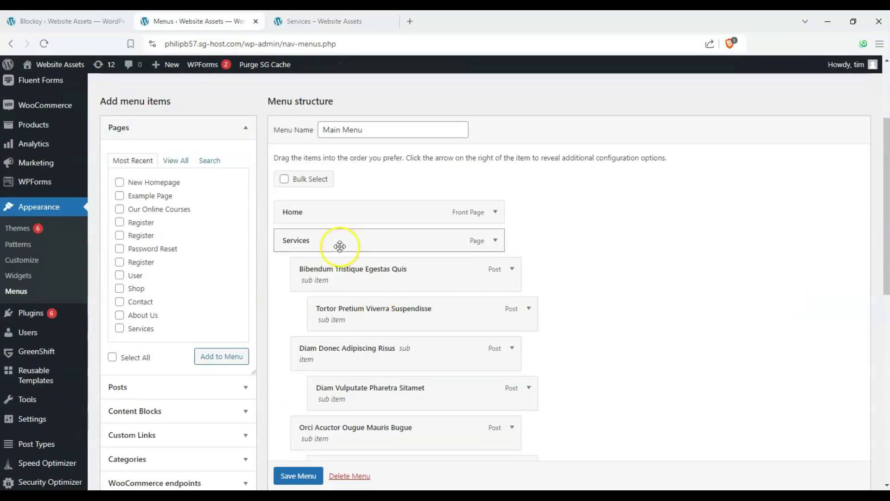
pyautogui.scroll(-6, 317, 244)
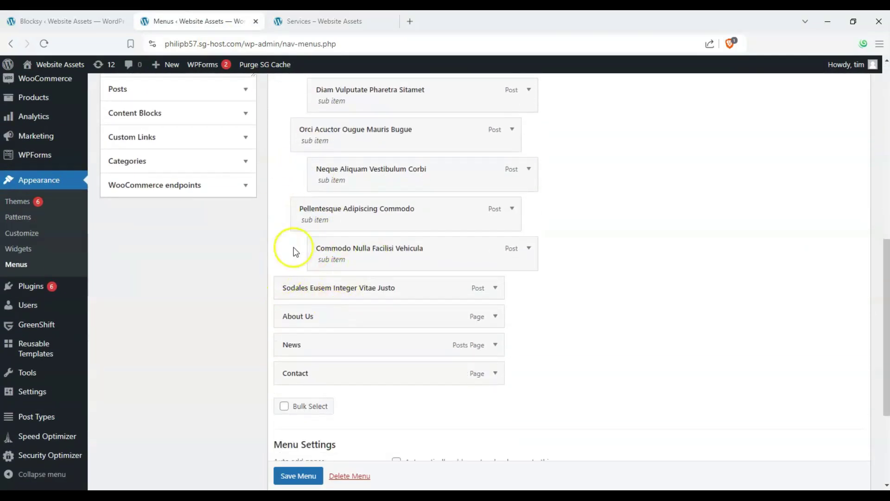
pyautogui.hotkey('ctrl', 'Tab')
pyautogui.moveTo(304, 93)
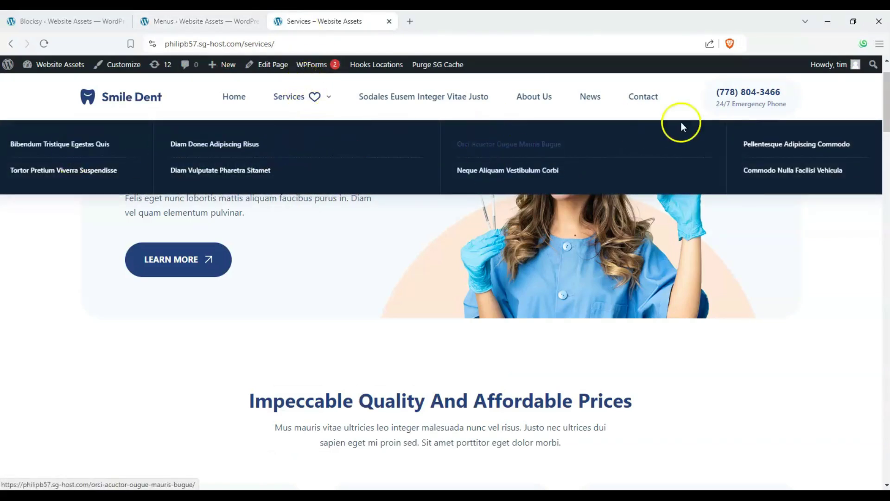
# Step: Compare the menu editor's nested items with the mega menu's four post columns on the live page
pyautogui.hotkey('ctrl', 'shift', 'Tab')
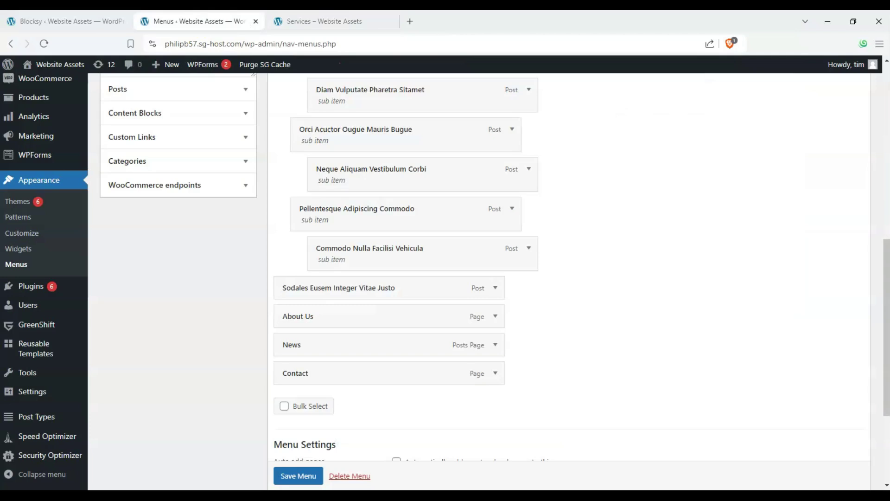
pyautogui.scroll(2, 334, 279)
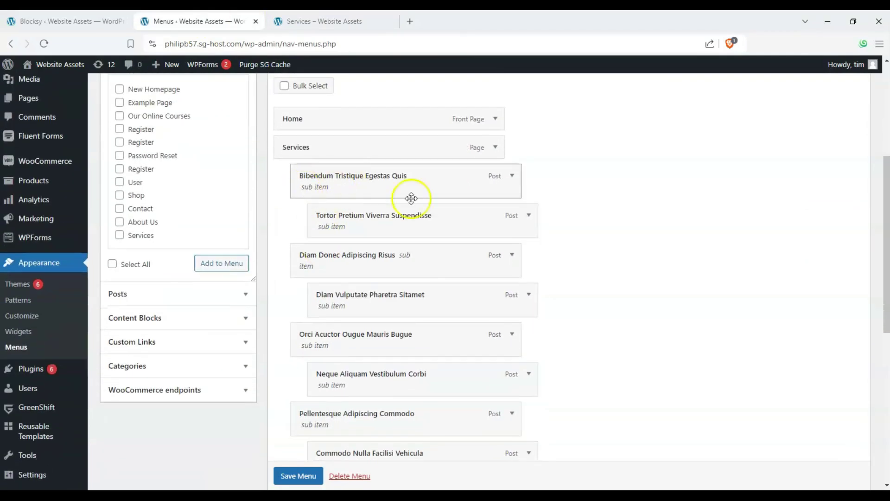
pyautogui.scroll(-1, 301, 199)
pyautogui.scroll(-1, 302, 218)
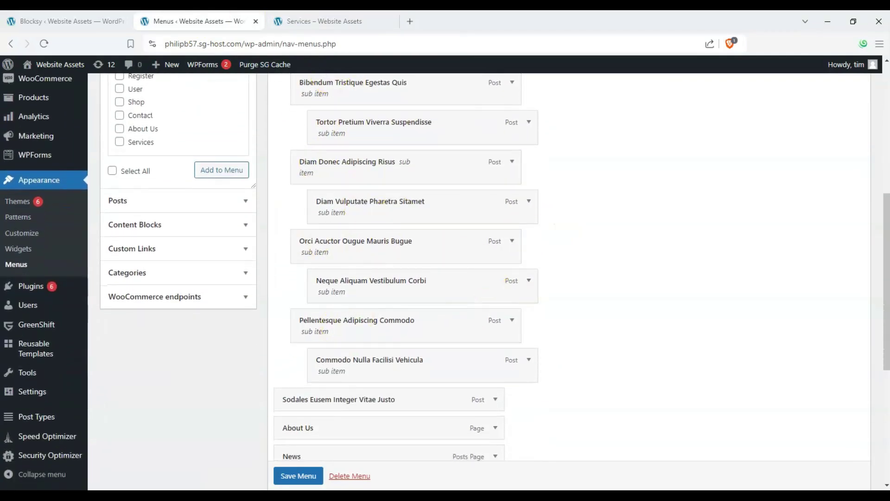
pyautogui.hotkey('ctrl', 'Tab')
pyautogui.moveTo(298, 123)
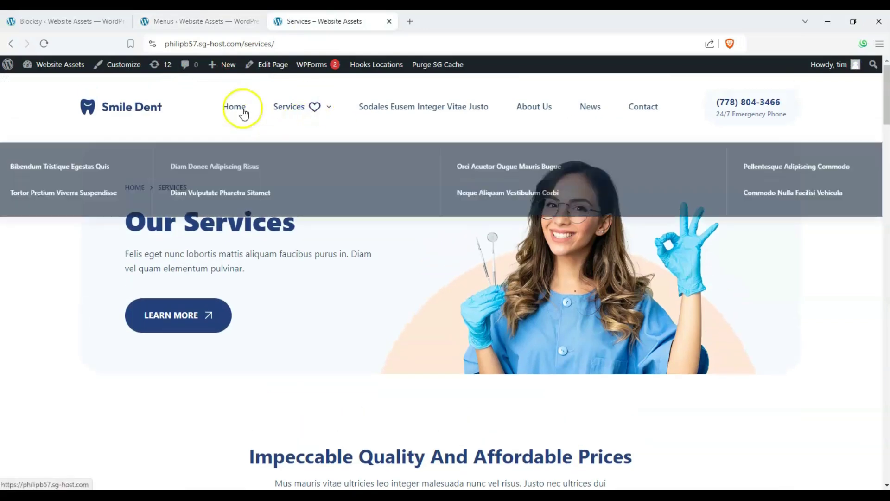